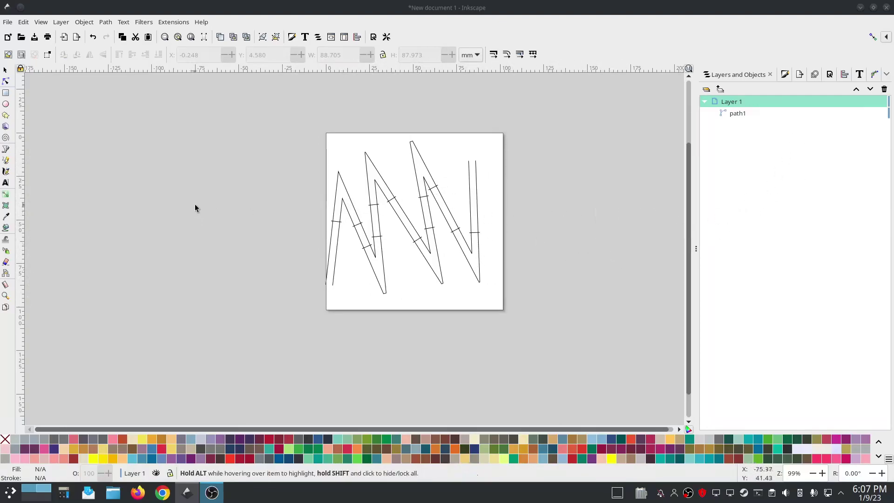
Deselect everything by clicking an empty area of the canvas beside the zigzag path
{"action": "left_click", "coordinate": [220, 156]}
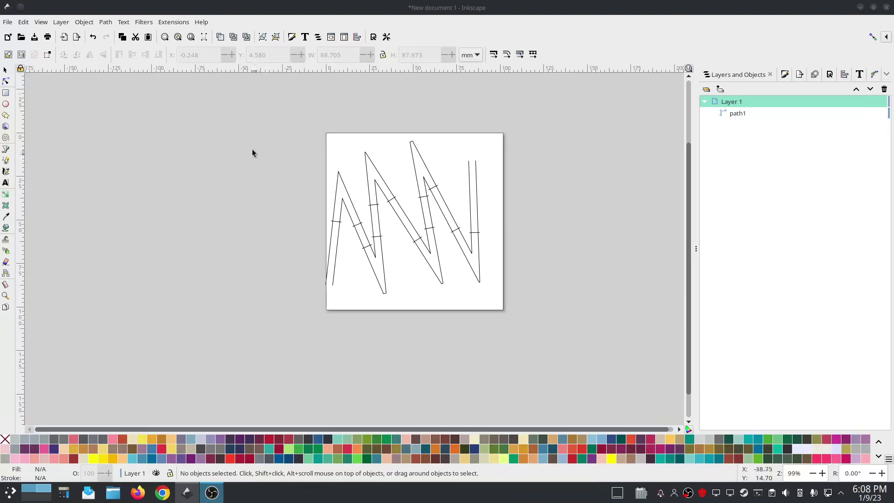
Play the zigzag's 214-stitch Realistic Preview in the Ink/Stitch simulator, then close it
{"action": "left_click", "coordinate": [165, 26]}
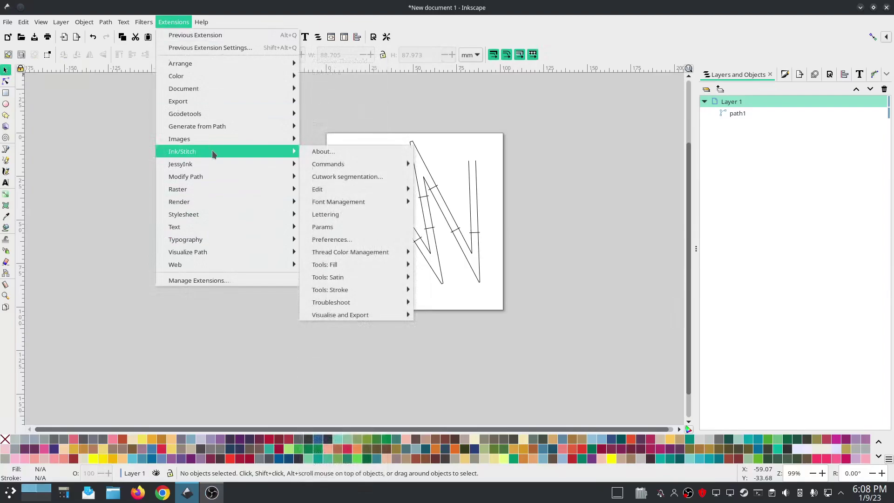
{"action": "mouse_move", "coordinate": [182, 150]}
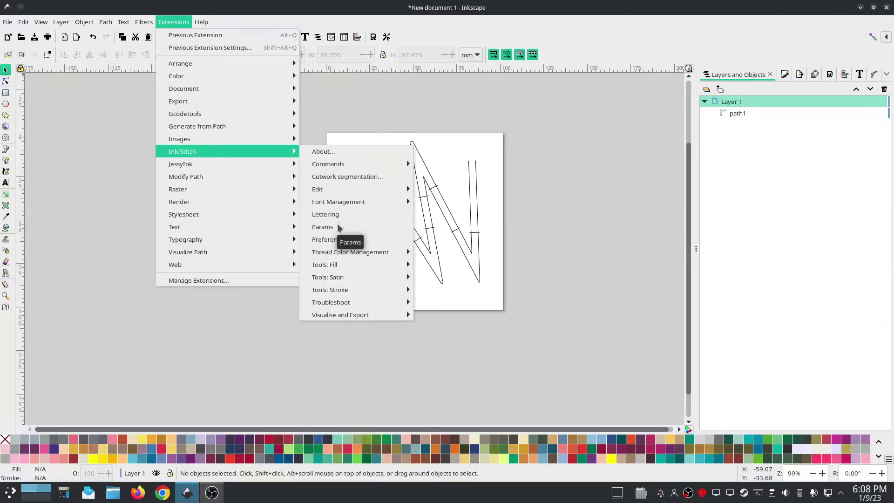
{"action": "mouse_move", "coordinate": [341, 314]}
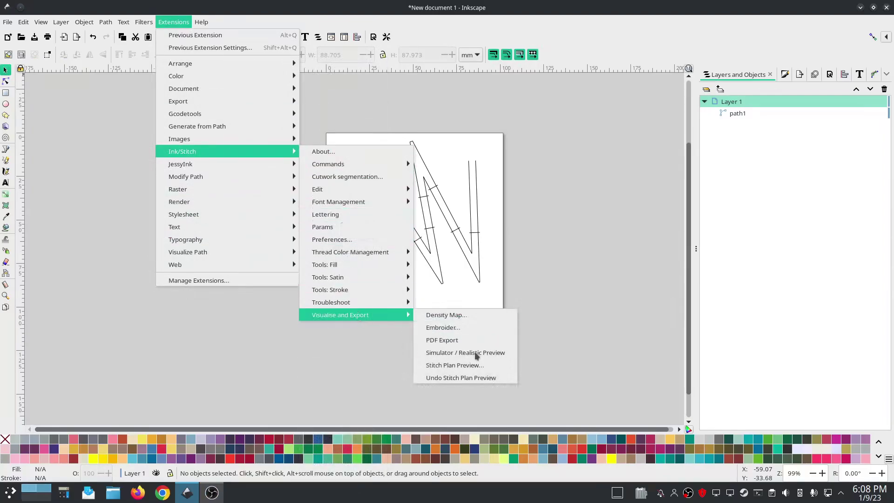
{"action": "left_click", "coordinate": [474, 351]}
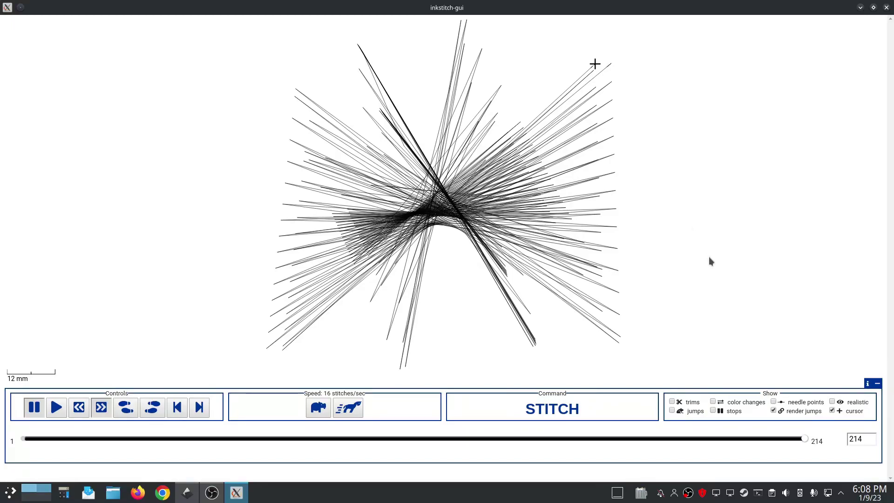
{"action": "left_click", "coordinate": [887, 8]}
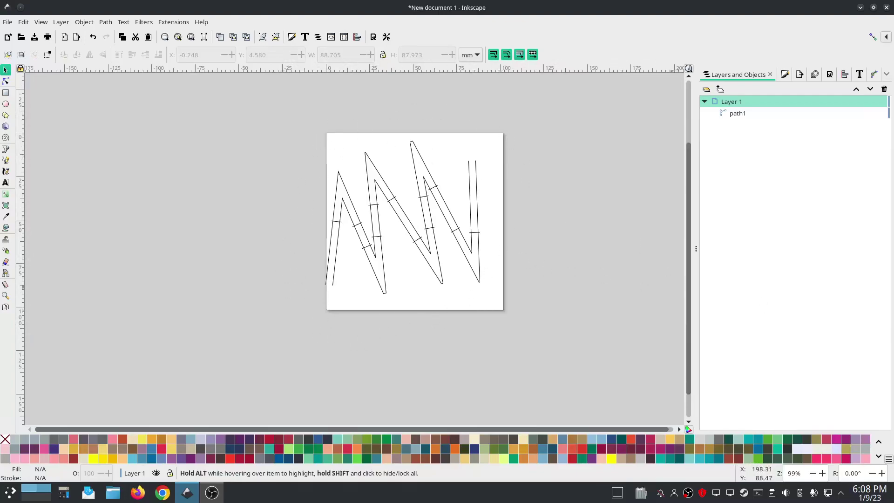
With the Node tool, pick the zigzag's bottom-left end node and apply Path > Reverse
{"action": "key", "text": "alt+Tab"}
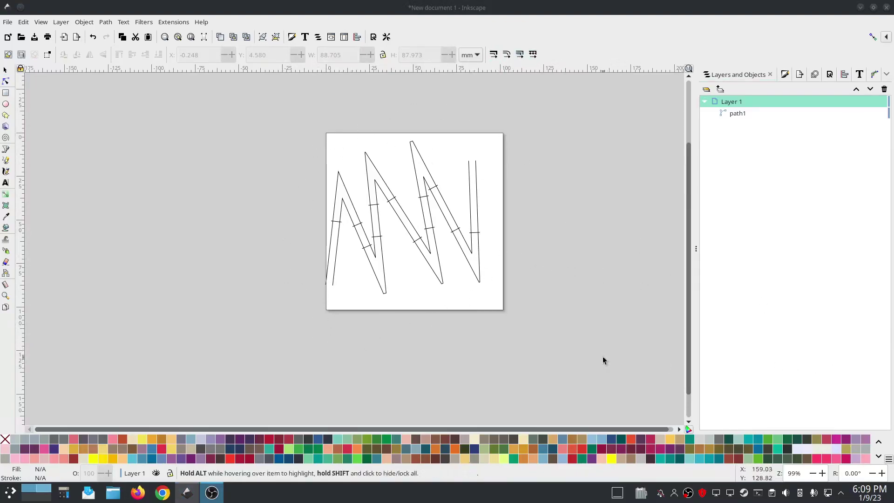
{"action": "left_click", "coordinate": [107, 258]}
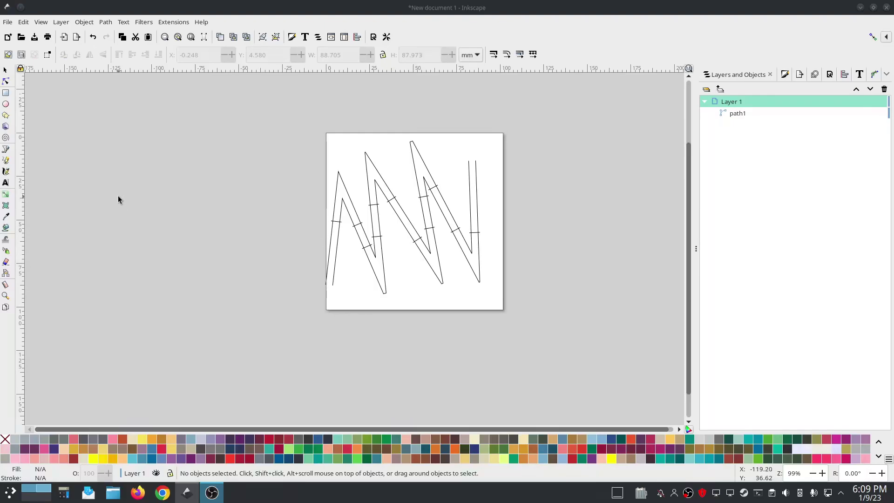
{"action": "left_click", "coordinate": [6, 82]}
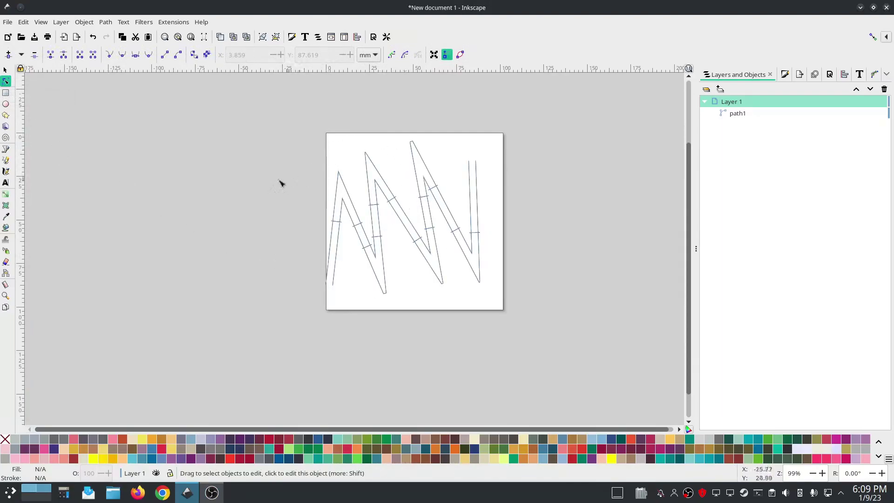
{"action": "left_click", "coordinate": [340, 261]}
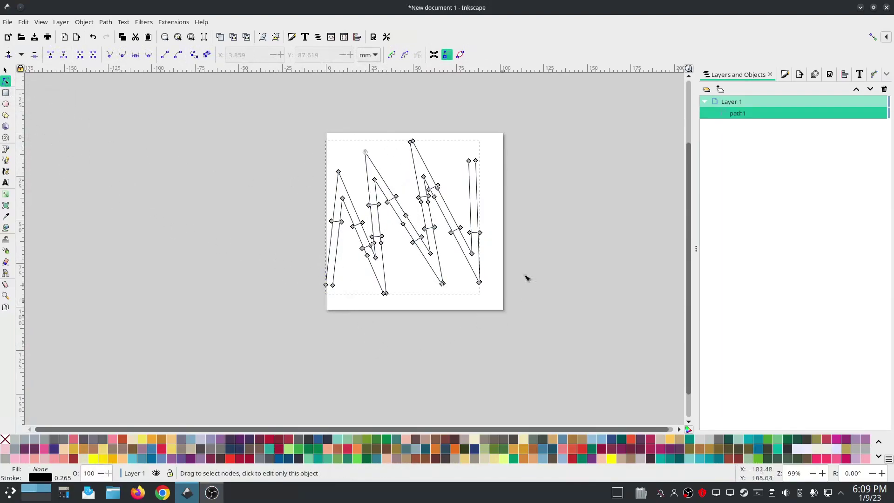
{"action": "left_click", "coordinate": [333, 285]}
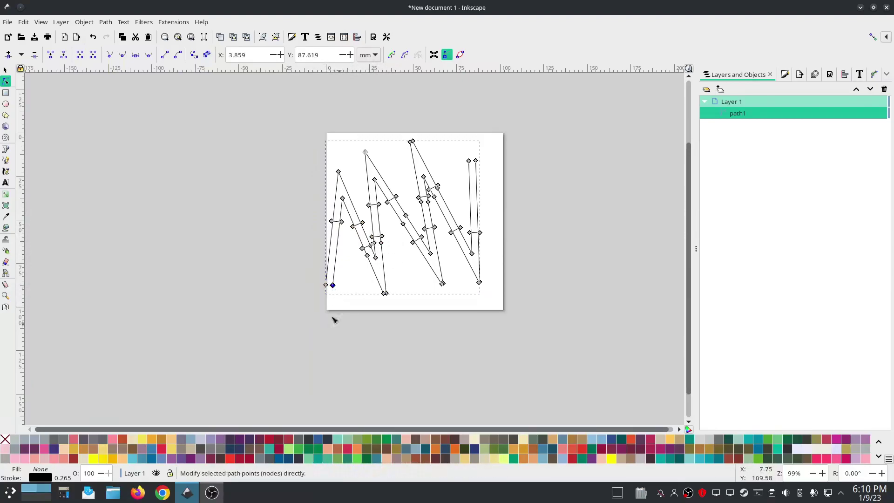
{"action": "left_click", "coordinate": [103, 22]}
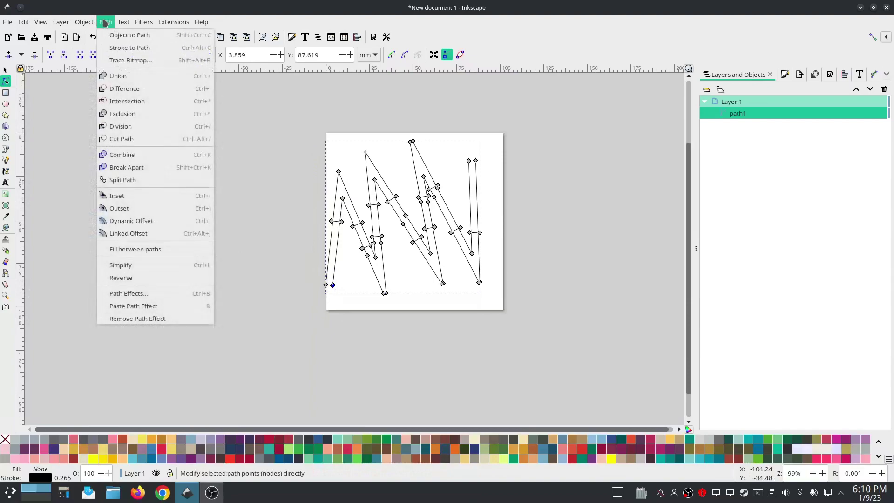
{"action": "left_click", "coordinate": [172, 278]}
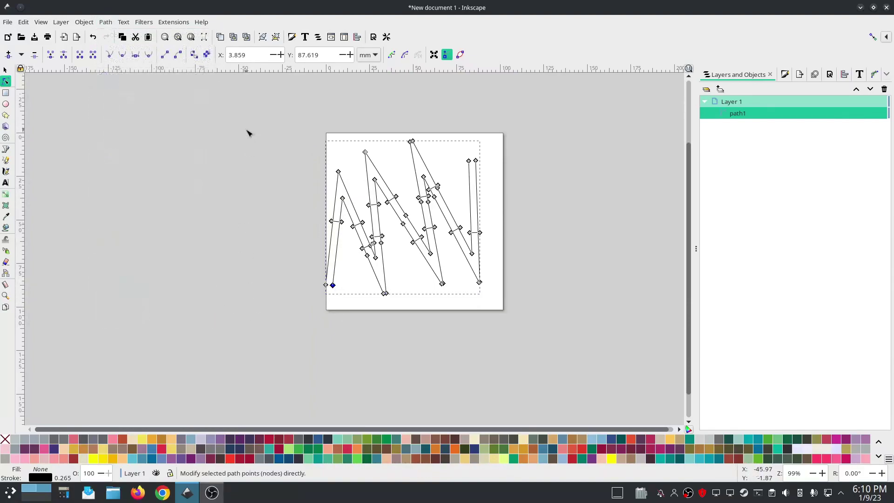
{"action": "left_click", "coordinate": [5, 70]}
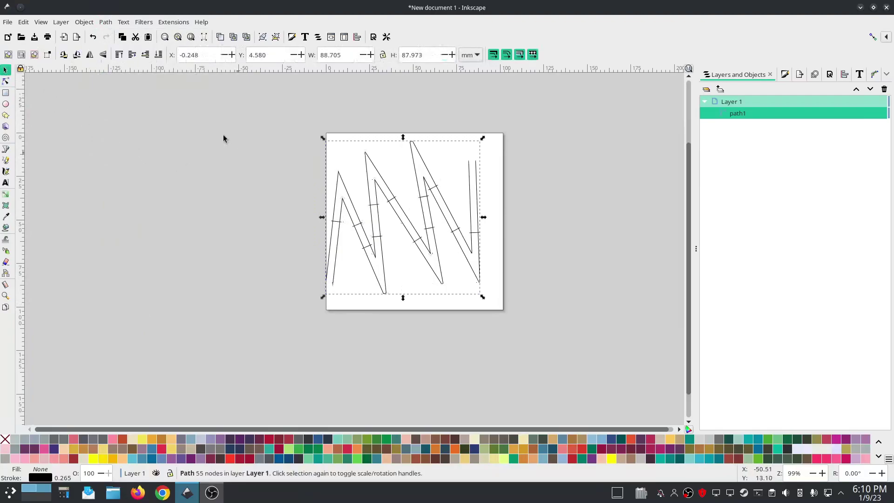
{"action": "left_click", "coordinate": [170, 23]}
{"action": "mouse_move", "coordinate": [181, 150]}
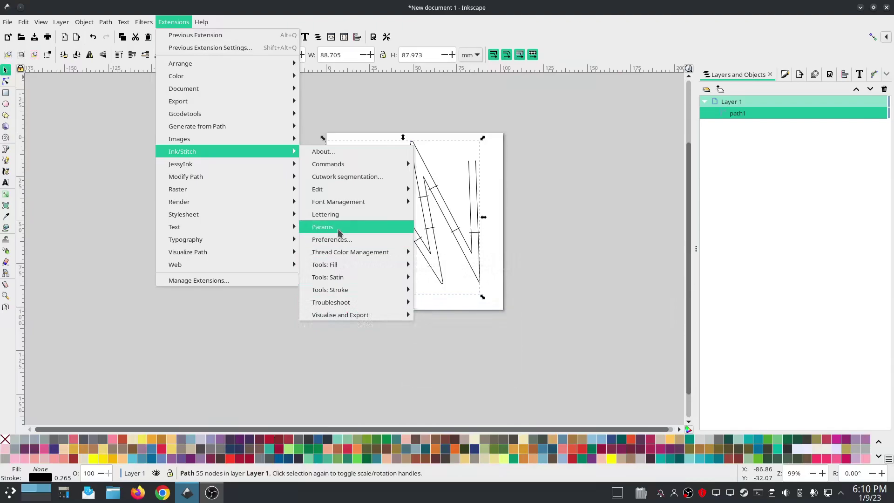
{"action": "left_click", "coordinate": [339, 233]}
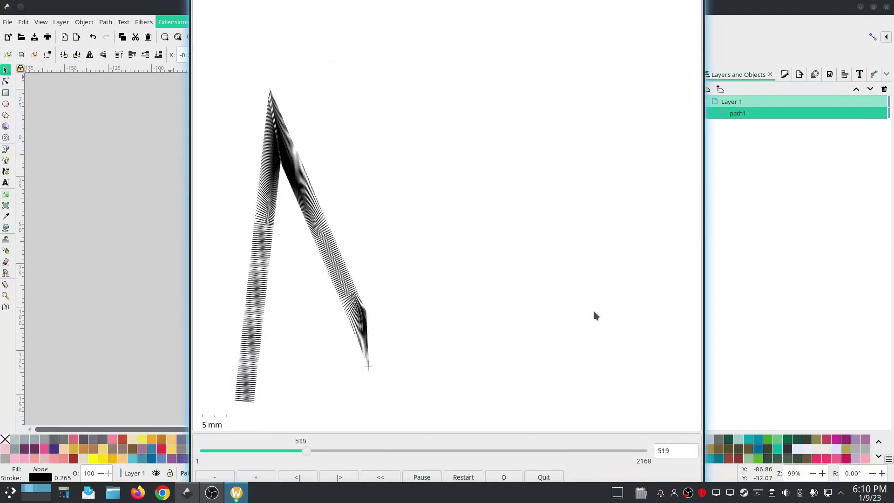
{"action": "left_click", "coordinate": [544, 477]}
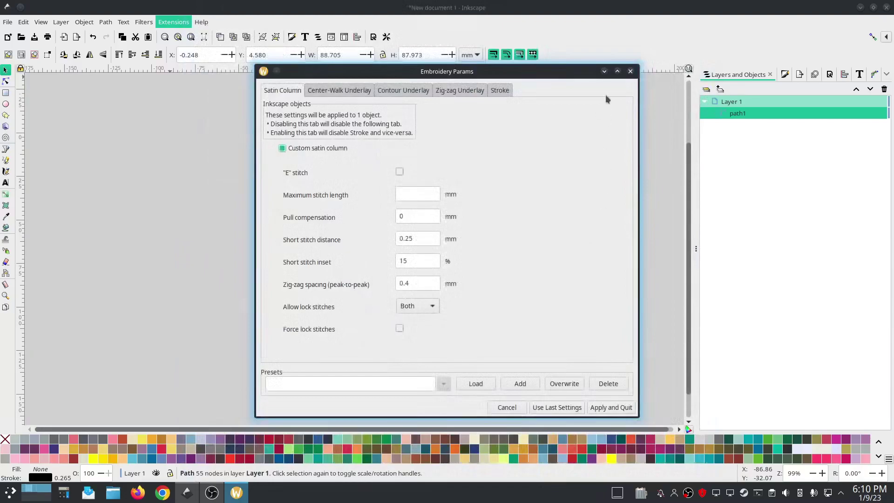
Cancel Embroidery Params and reverse the rail again from its bottom-left end node
{"action": "left_click", "coordinate": [630, 73]}
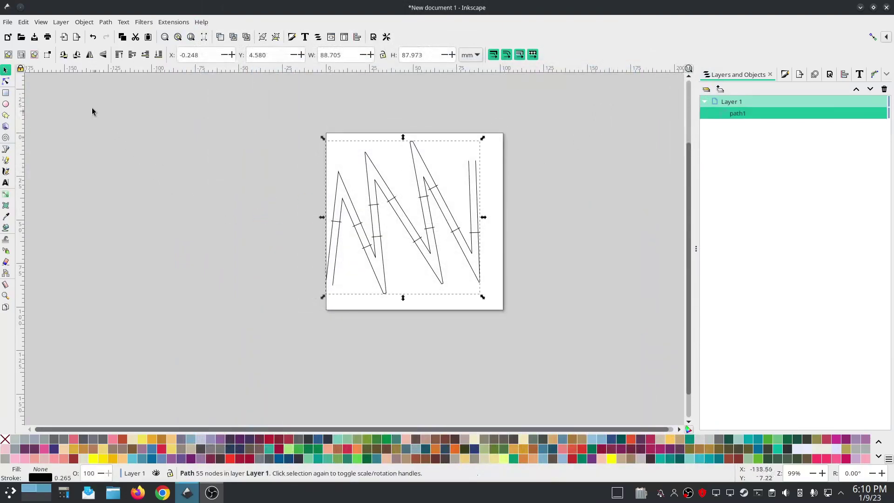
{"action": "left_click", "coordinate": [6, 82]}
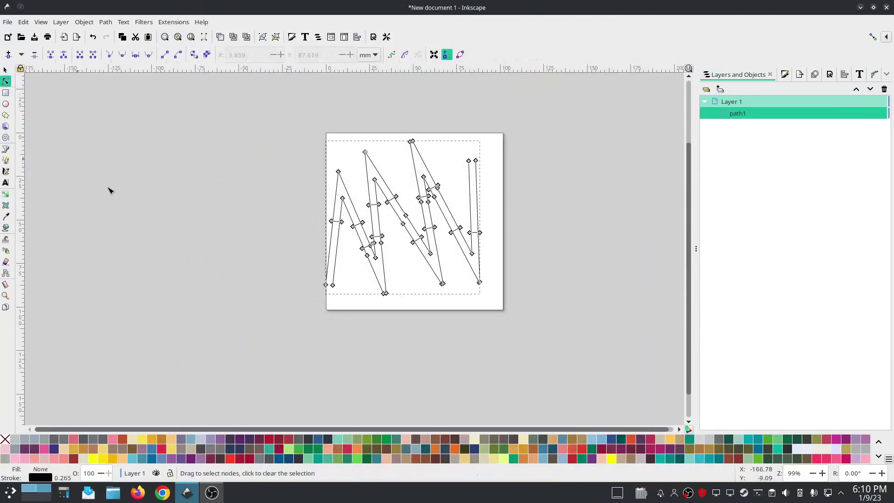
{"action": "left_click", "coordinate": [333, 286]}
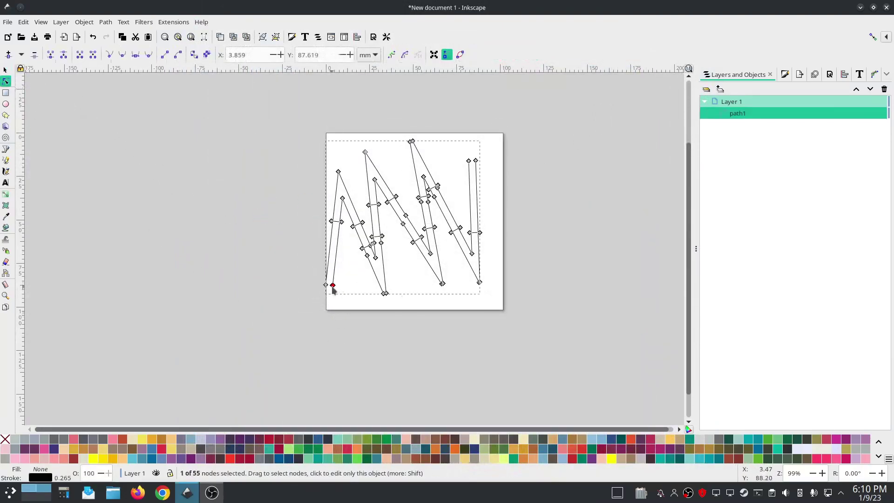
{"action": "left_click", "coordinate": [167, 22]}
{"action": "mouse_move", "coordinate": [105, 22]}
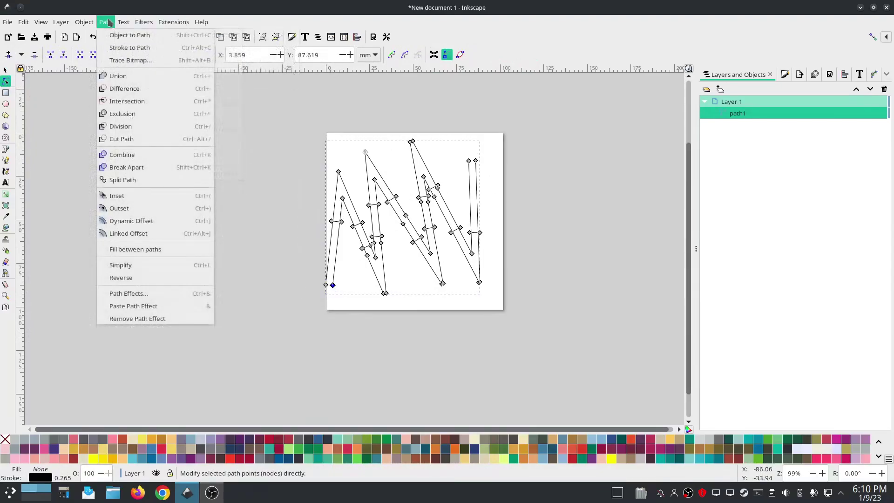
{"action": "left_click", "coordinate": [133, 280]}
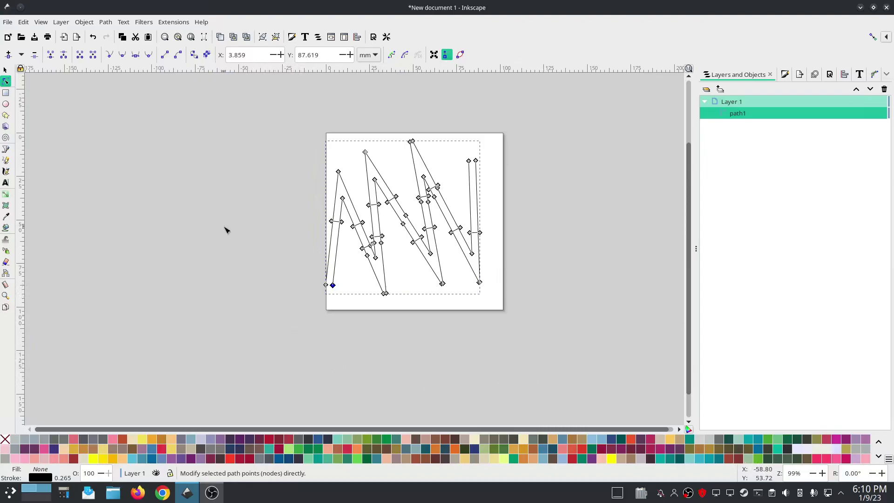
Reopen Ink/Stitch Params, then quit the preview and cancel without applying
{"action": "left_click", "coordinate": [173, 22]}
{"action": "mouse_move", "coordinate": [182, 151]}
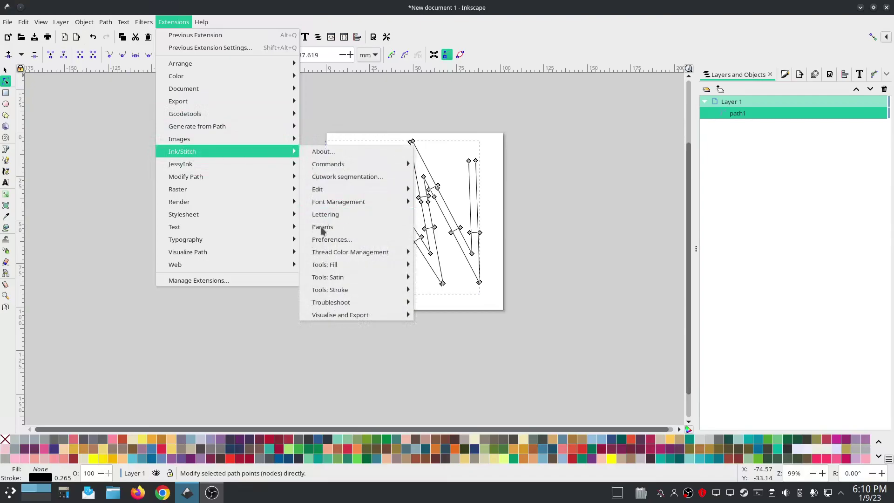
{"action": "left_click", "coordinate": [323, 227]}
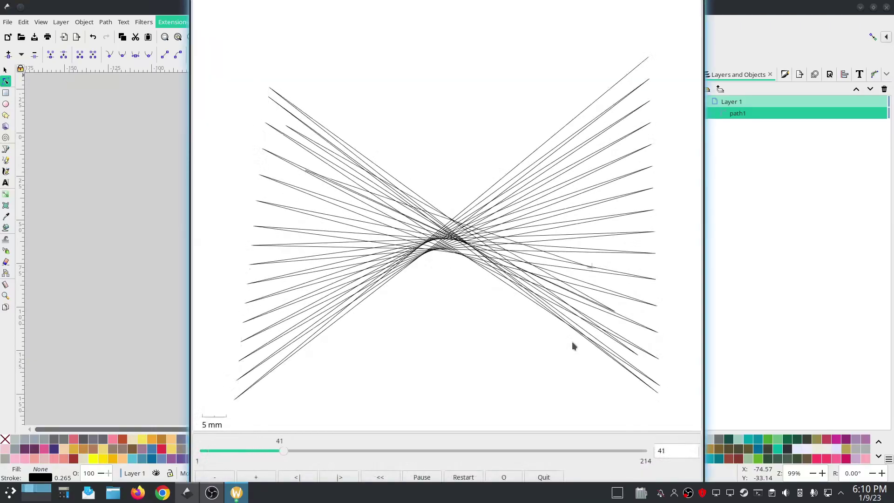
{"action": "left_click", "coordinate": [544, 477]}
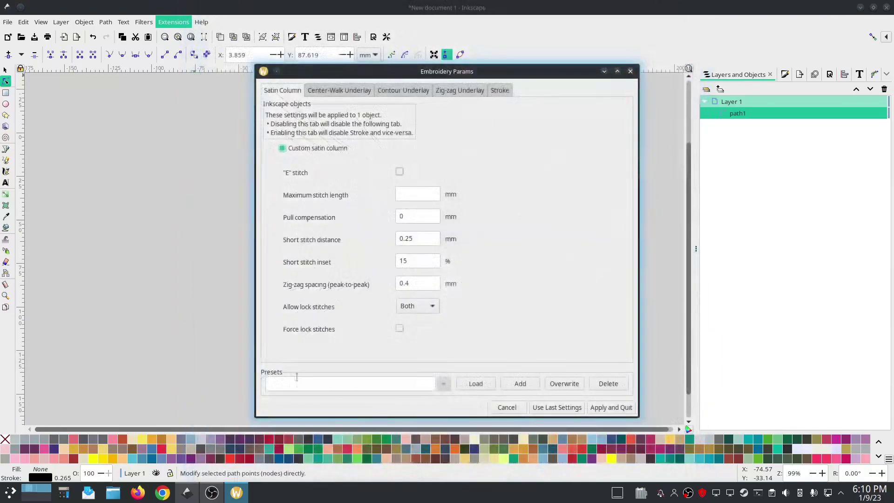
{"action": "left_click", "coordinate": [500, 407]}
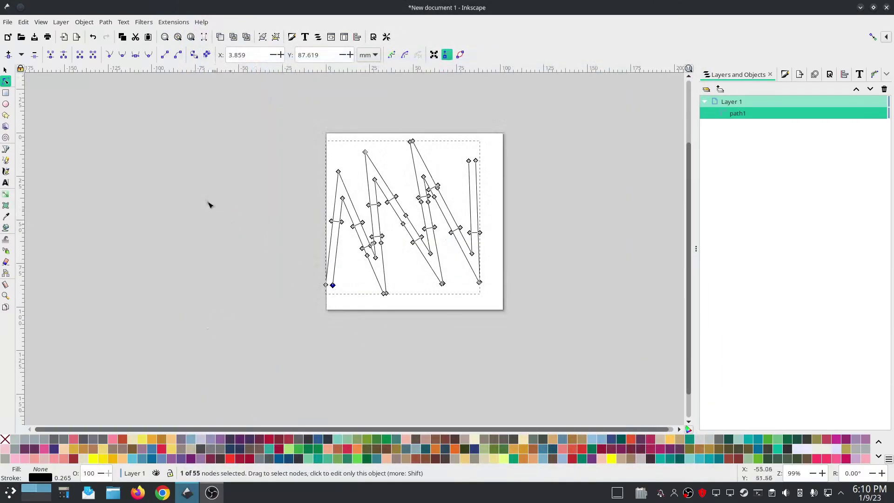
Break the zigzag apart into 14 separate paths and deselect them
{"action": "left_click", "coordinate": [5, 70]}
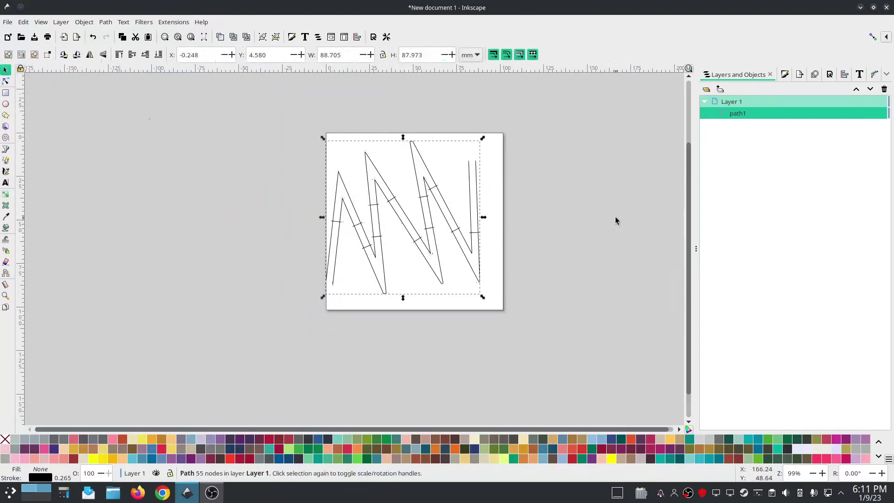
{"action": "mouse_move", "coordinate": [797, 103]}
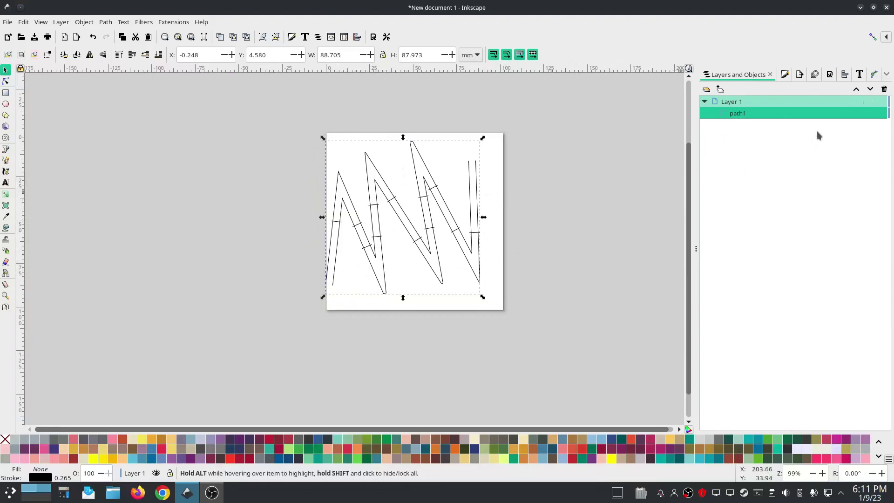
{"action": "left_click", "coordinate": [107, 23]}
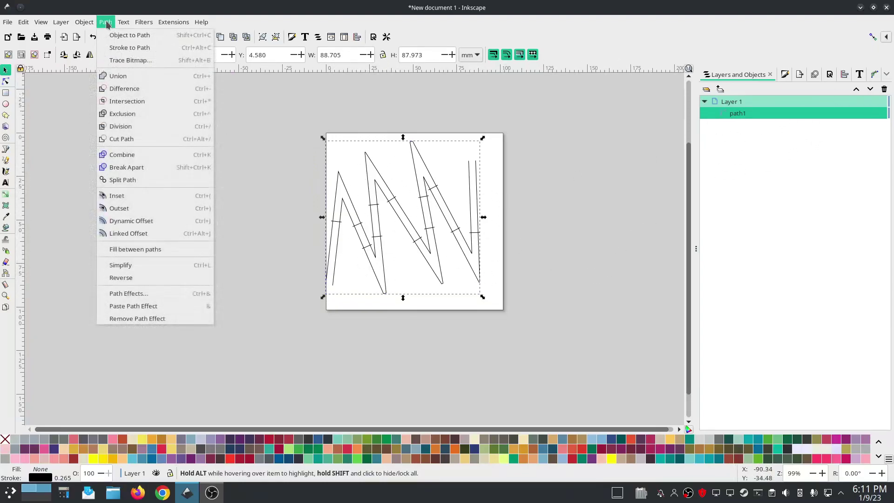
{"action": "left_click", "coordinate": [127, 167]}
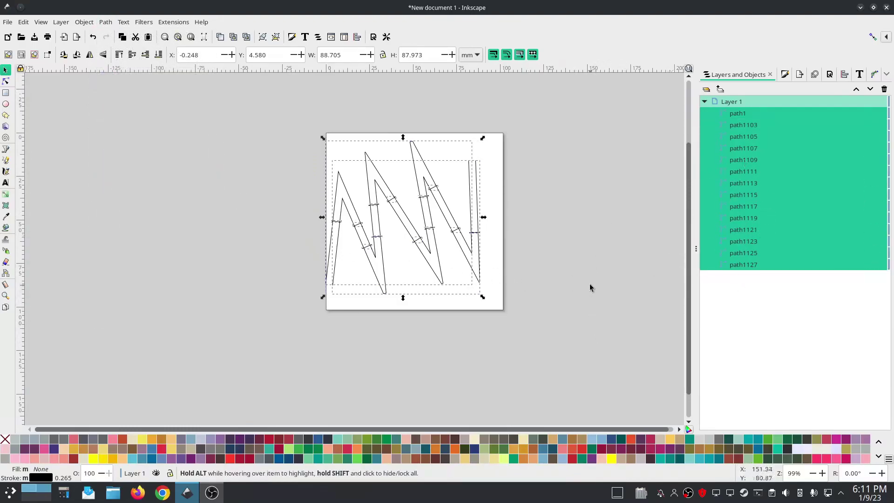
{"action": "left_click", "coordinate": [584, 270]}
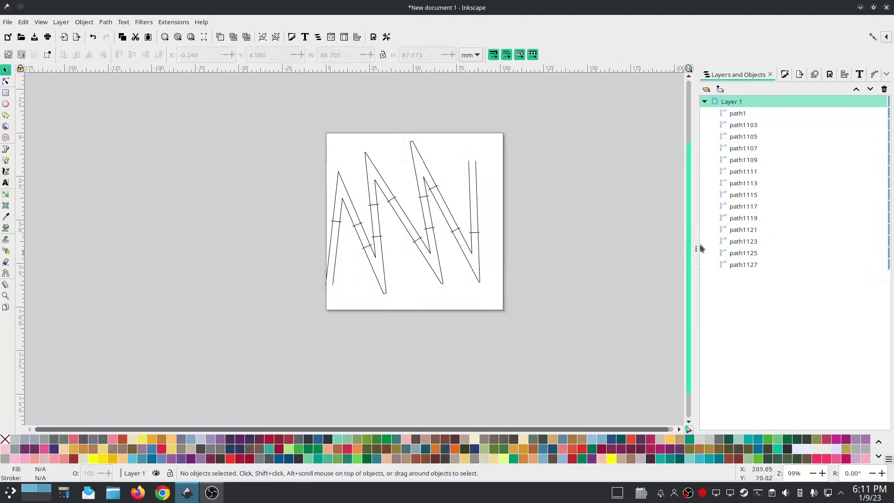
Reverse the direction of path1 alone, returning to the Selector tool afterwards
{"action": "key", "text": "n"}
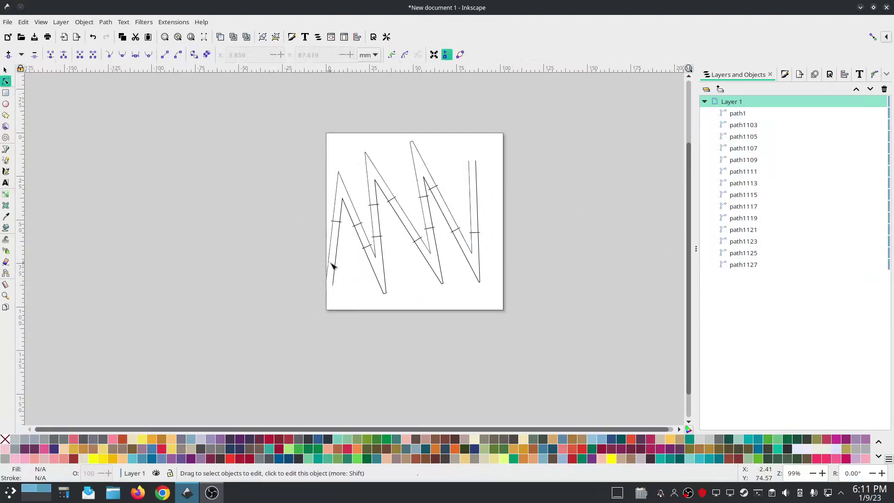
{"action": "left_click", "coordinate": [336, 265]}
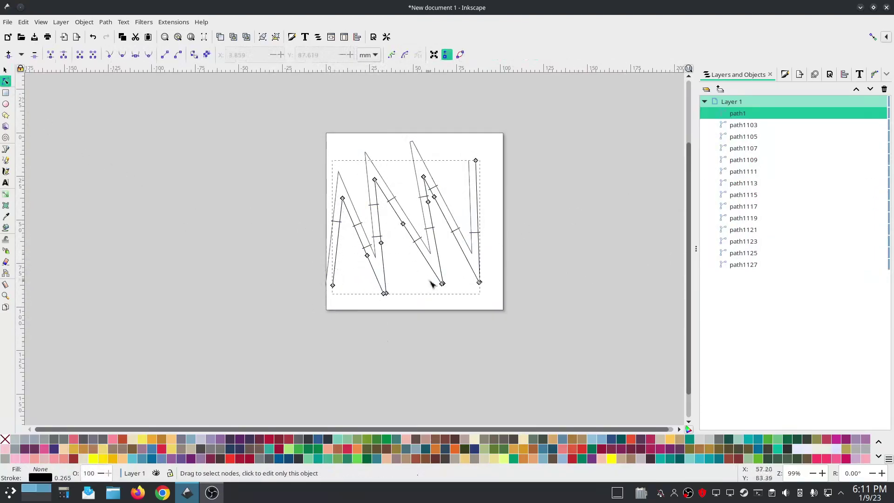
{"action": "left_click", "coordinate": [106, 21]}
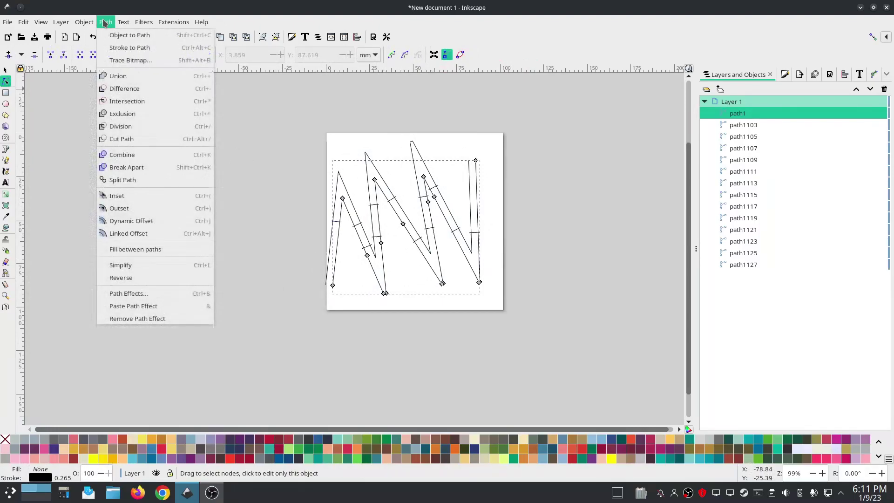
{"action": "left_click", "coordinate": [132, 278]}
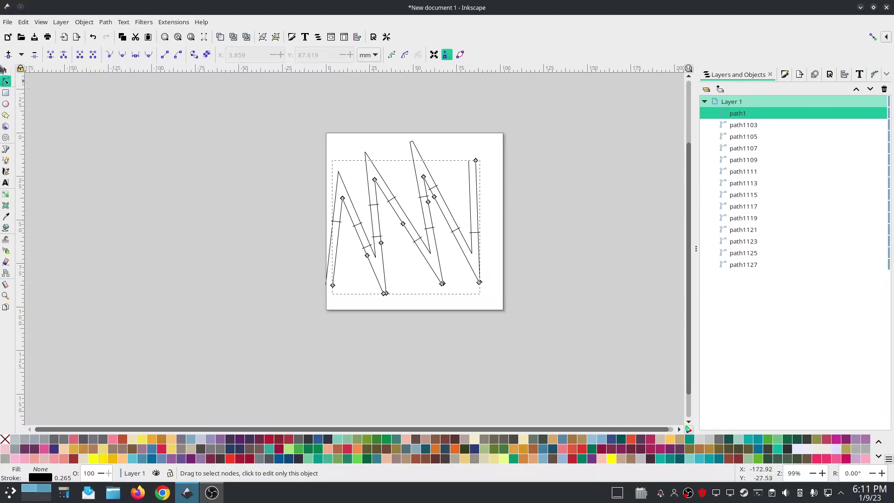
{"action": "left_click", "coordinate": [5, 71]}
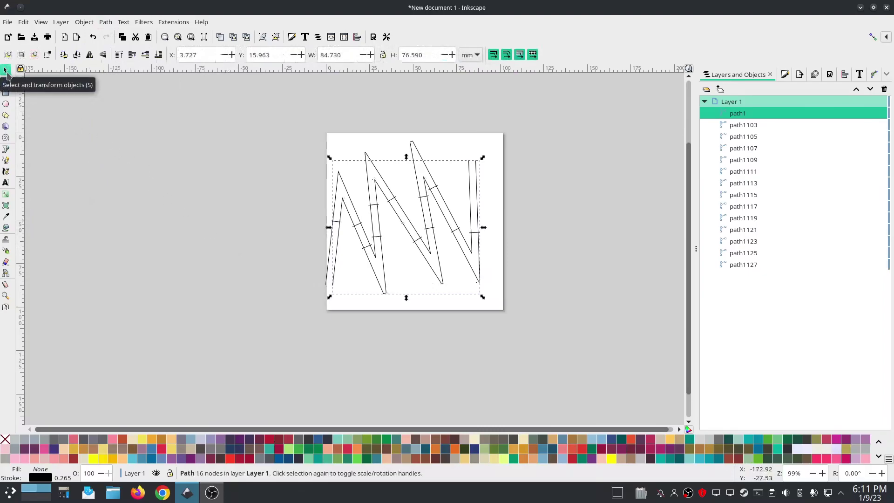
Select all 14 paths and combine them into a single path1
{"action": "left_click", "coordinate": [751, 265], "text": "shift"}
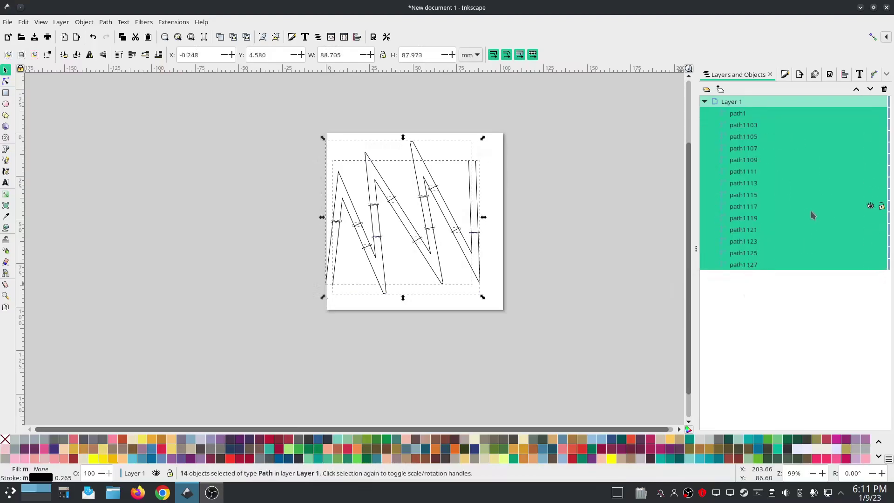
{"action": "left_click", "coordinate": [106, 23]}
{"action": "left_click", "coordinate": [124, 154]}
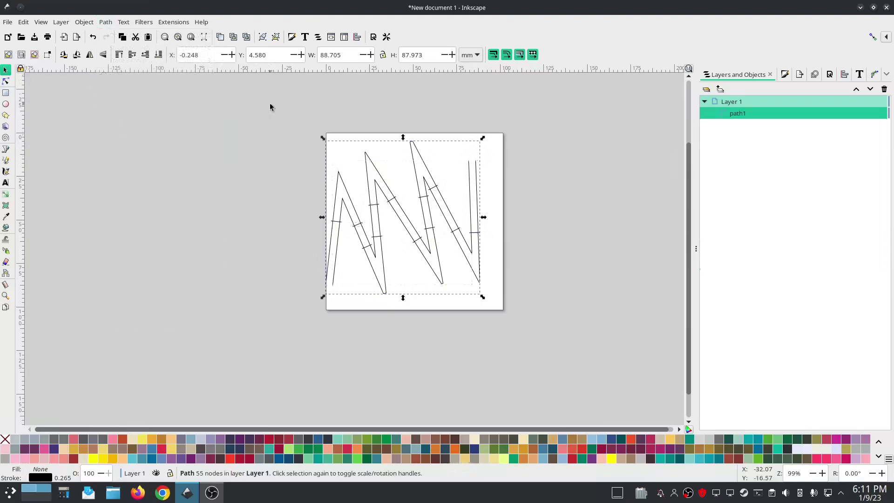
Enable Custom satin column for path1 in Ink/Stitch Params and apply it
{"action": "left_click", "coordinate": [173, 22]}
{"action": "mouse_move", "coordinate": [183, 152]}
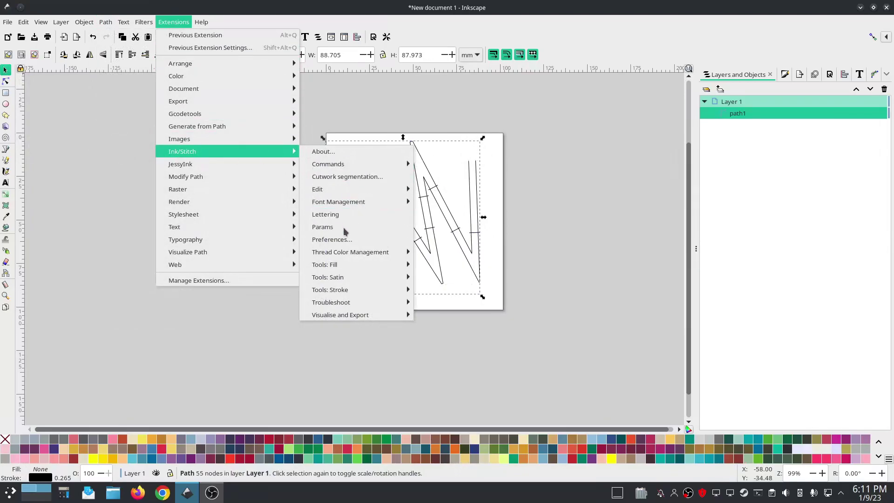
{"action": "left_click", "coordinate": [344, 227]}
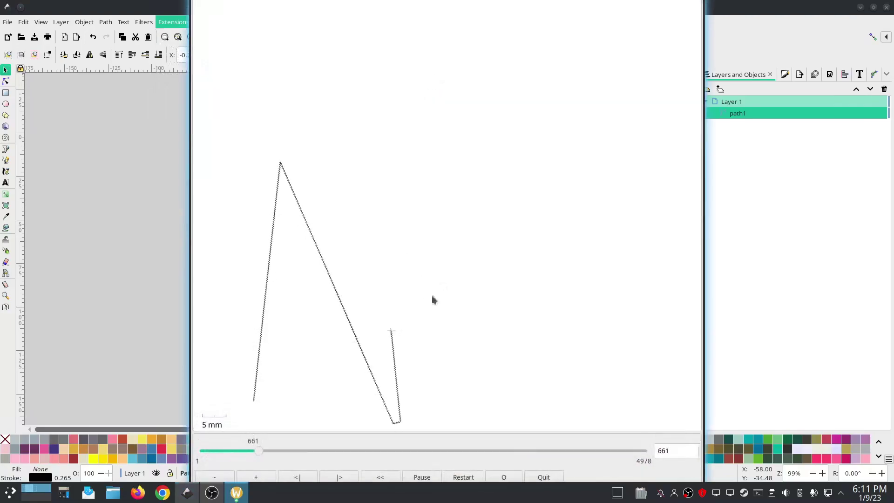
{"action": "left_click", "coordinate": [543, 477]}
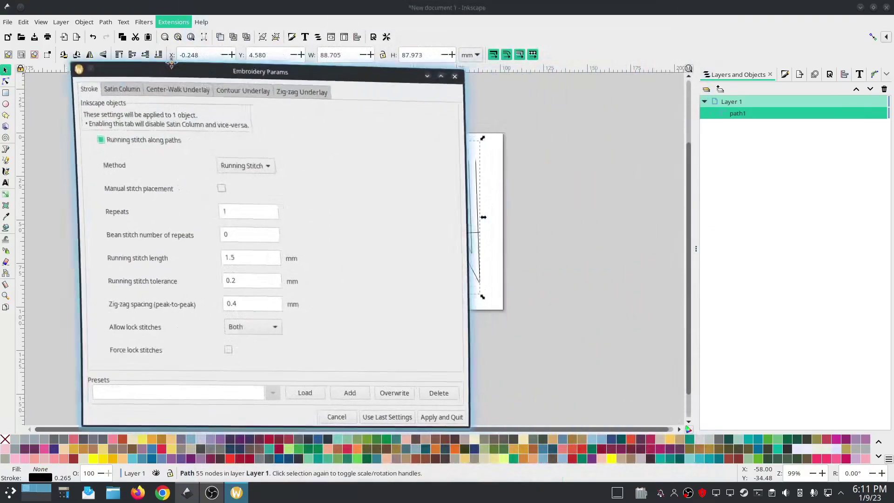
{"action": "left_click_drag", "start_coordinate": [350, 74], "coordinate": [136, 49]}
{"action": "left_click", "coordinate": [94, 65]}
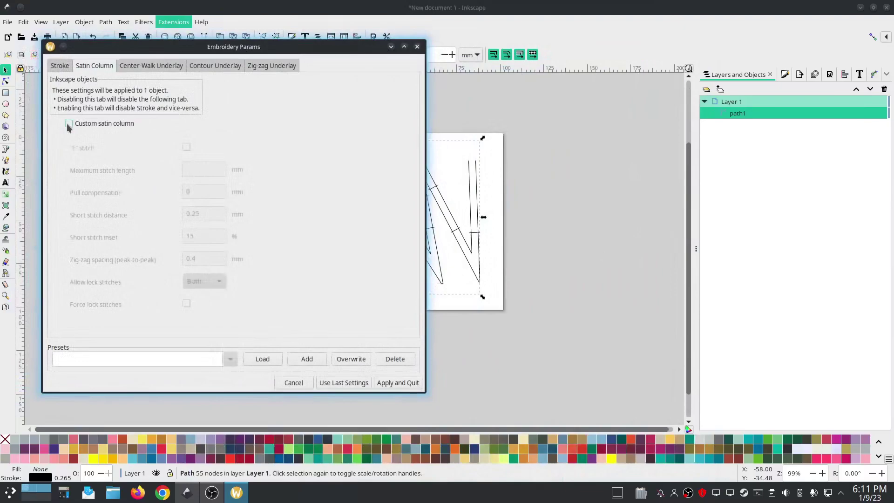
{"action": "left_click", "coordinate": [68, 125]}
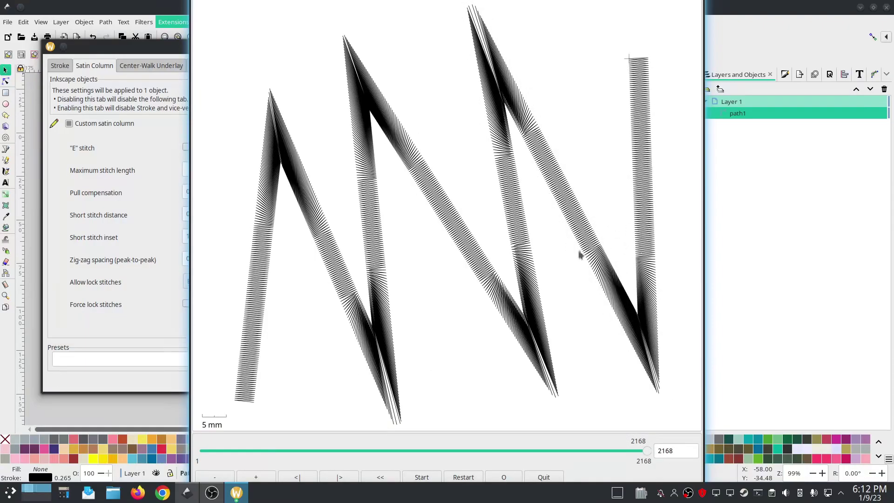
{"action": "left_click", "coordinate": [159, 328]}
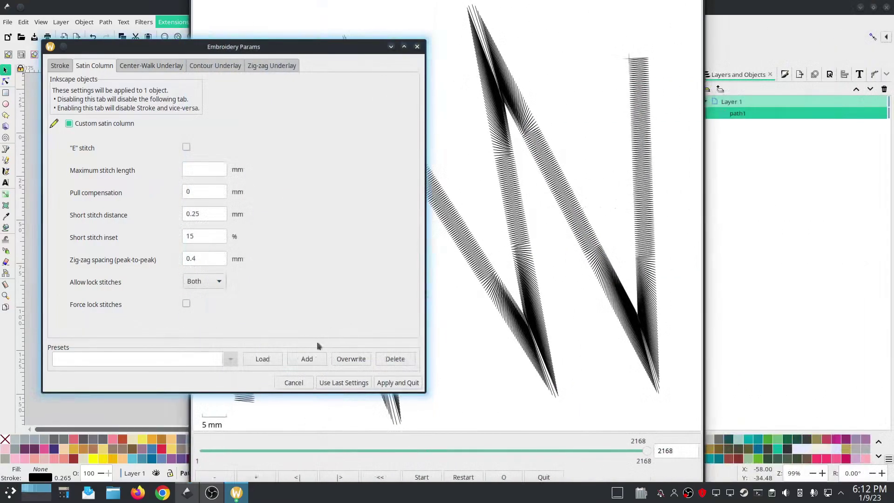
{"action": "left_click", "coordinate": [393, 383]}
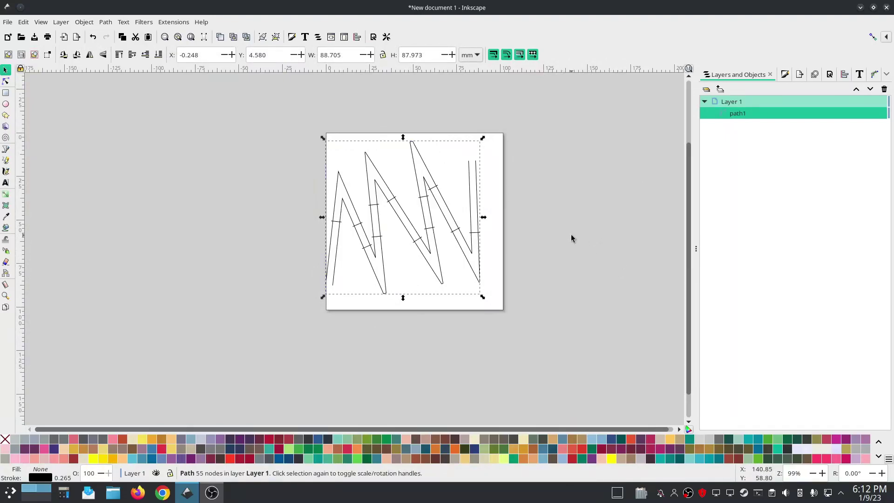
Delete the combined path and draw the first zigzag rail with the Bezier tool
{"action": "key", "text": "Delete"}
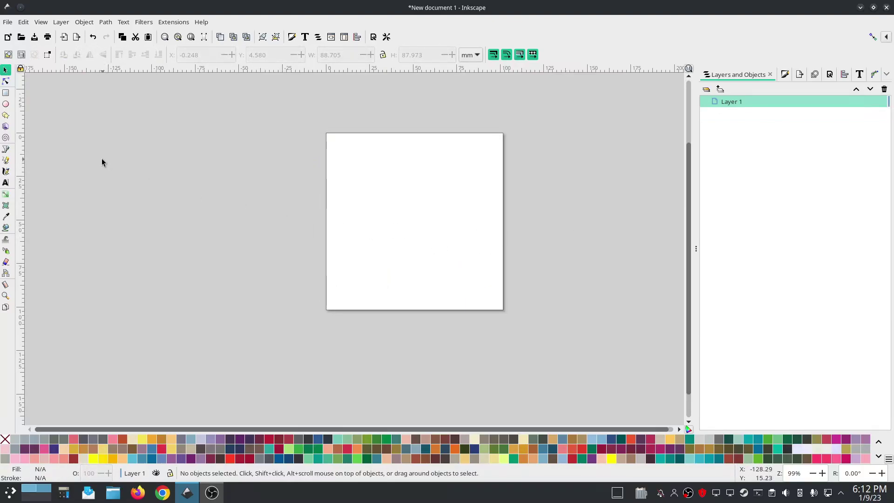
{"action": "left_click", "coordinate": [5, 150]}
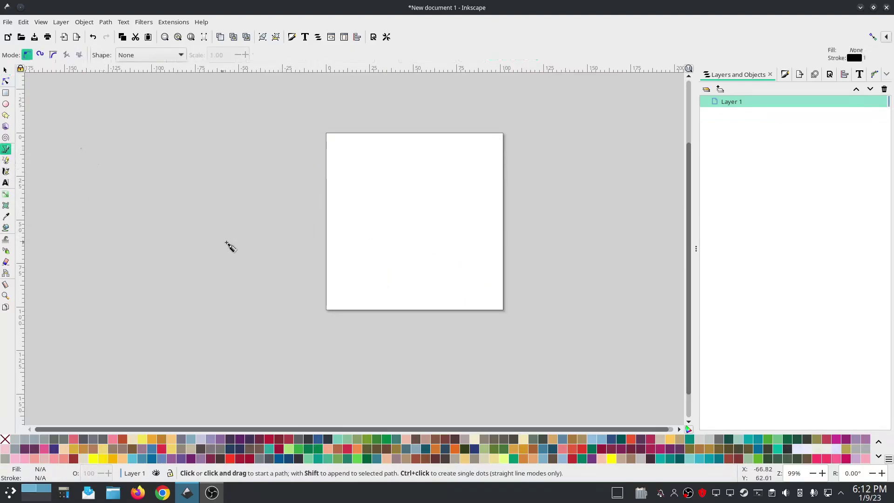
{"action": "left_click", "coordinate": [354, 255]}
{"action": "left_click", "coordinate": [359, 188]}
{"action": "left_click", "coordinate": [380, 209]}
{"action": "left_click", "coordinate": [378, 179]}
{"action": "left_click", "coordinate": [406, 204]}
{"action": "left_click", "coordinate": [389, 160]}
{"action": "double_click", "coordinate": [436, 189]}
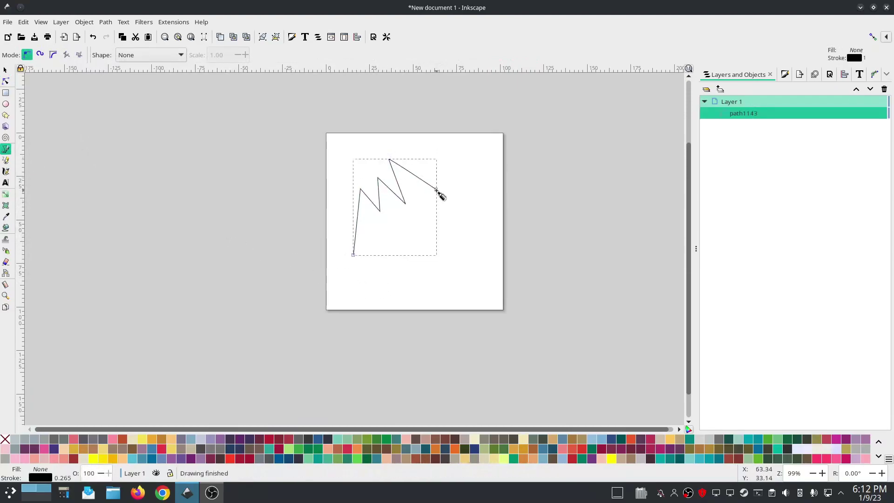
Draw a second parallel zigzag rail and select both rails with their nodes shown
{"action": "left_click", "coordinate": [434, 196]}
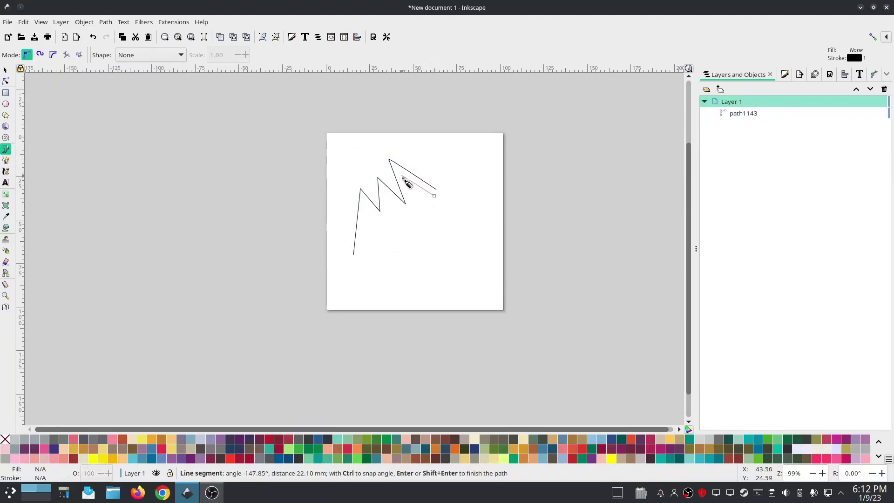
{"action": "left_click", "coordinate": [402, 176]}
{"action": "left_click", "coordinate": [414, 211]}
{"action": "left_click", "coordinate": [387, 198]}
{"action": "left_click", "coordinate": [389, 225]}
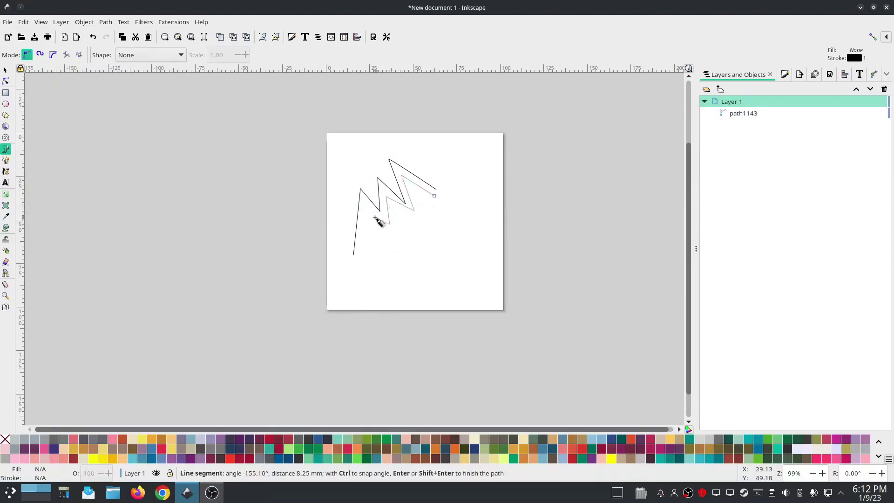
{"action": "double_click", "coordinate": [363, 253]}
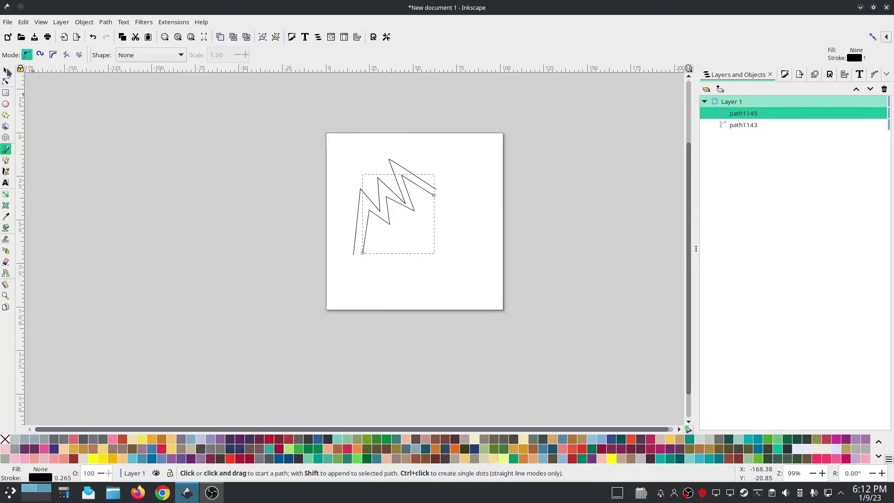
{"action": "left_click", "coordinate": [5, 71]}
{"action": "left_click", "coordinate": [356, 237], "text": "shift"}
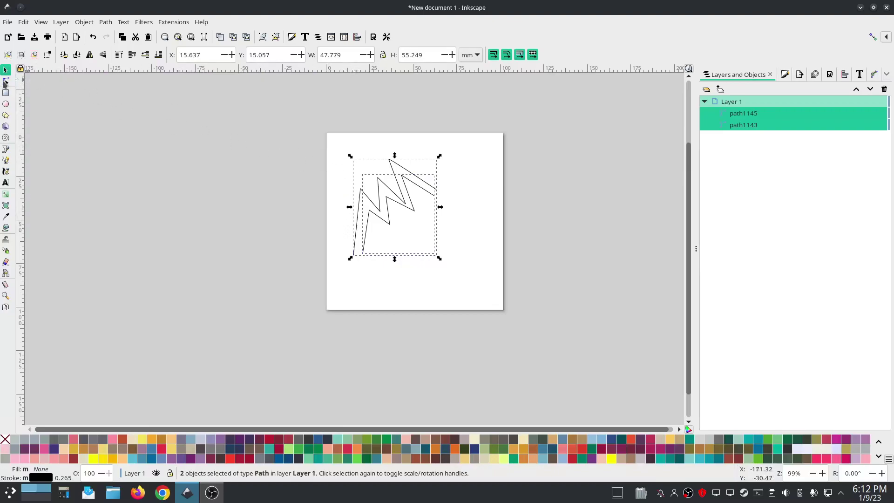
{"action": "left_click", "coordinate": [5, 81]}
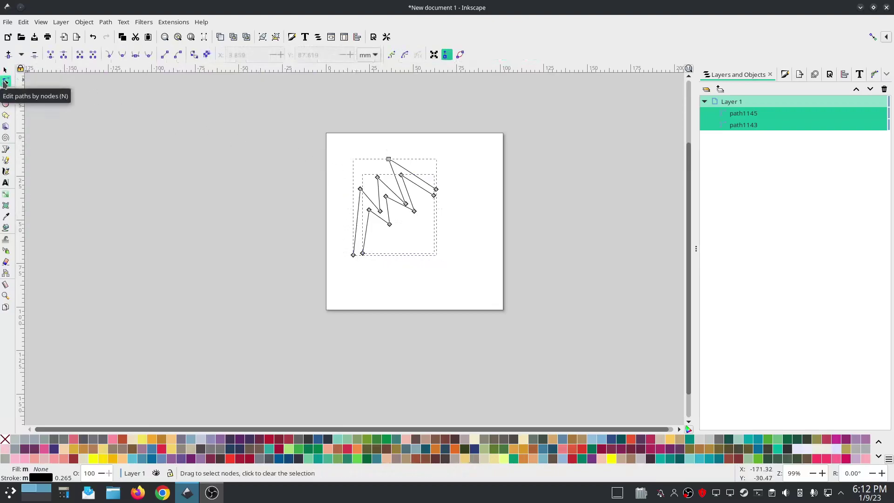
Combine the two zigzag rails into a single 14-node path
{"action": "left_click", "coordinate": [5, 71]}
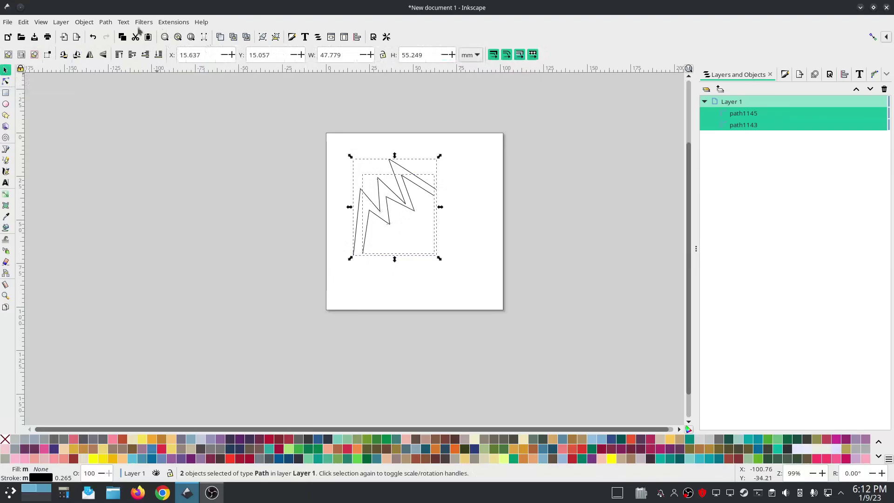
{"action": "left_click", "coordinate": [105, 21]}
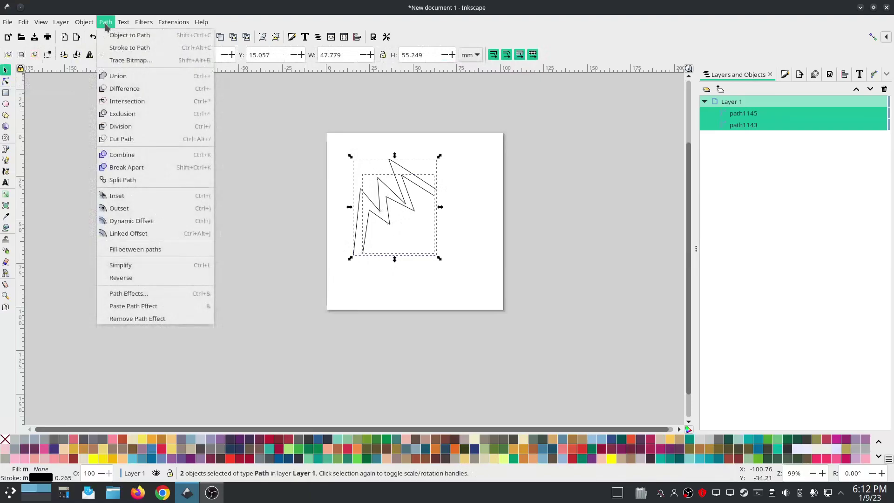
{"action": "left_click", "coordinate": [124, 155]}
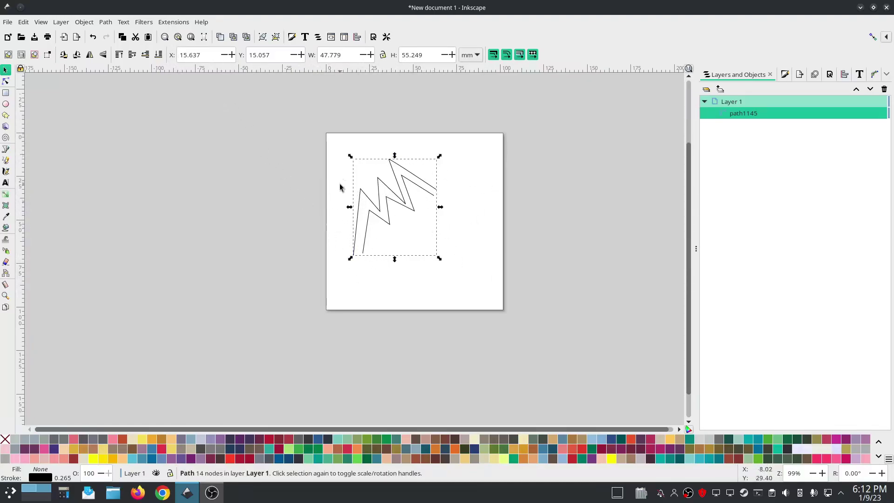
Preview the path as a Custom satin column in Ink/Stitch Params, then close the tangled preview
{"action": "left_click", "coordinate": [167, 22]}
{"action": "mouse_move", "coordinate": [183, 151]}
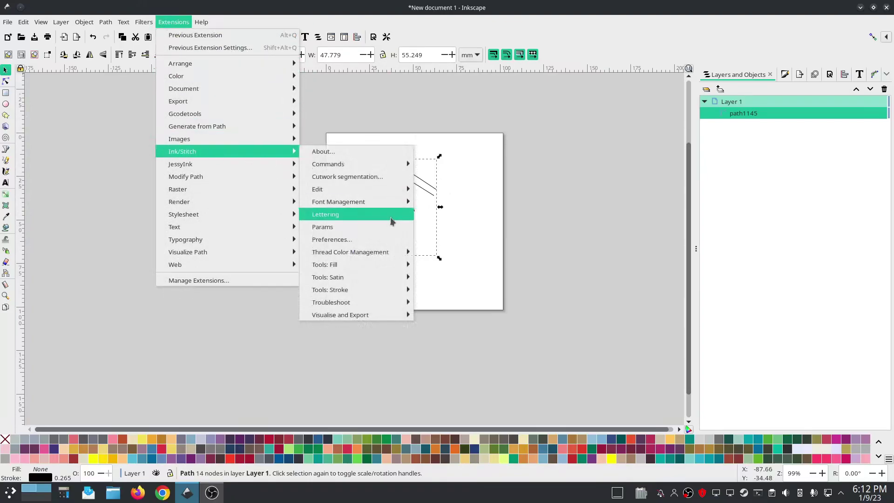
{"action": "left_click", "coordinate": [330, 227]}
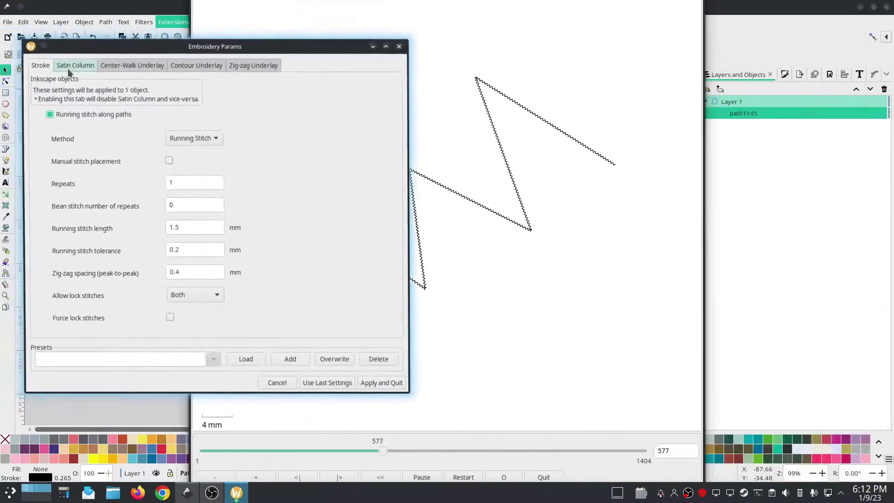
{"action": "left_click", "coordinate": [72, 65]}
{"action": "left_click", "coordinate": [48, 125]}
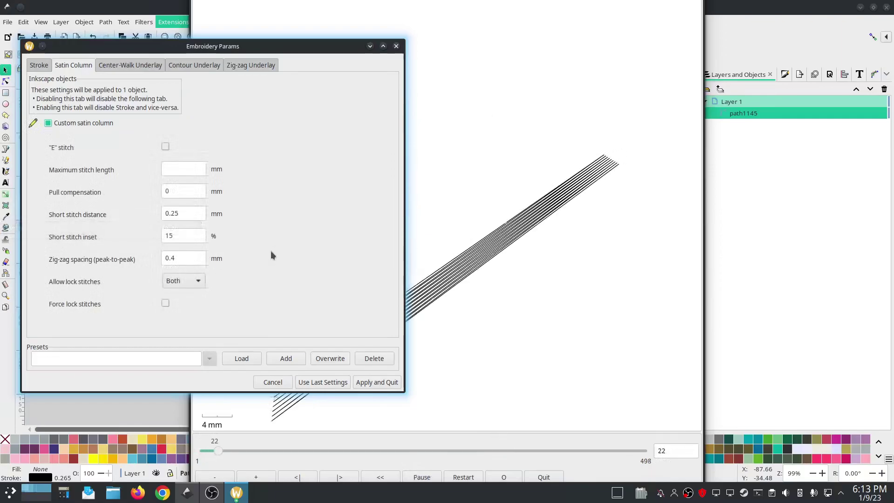
{"action": "left_click", "coordinate": [596, 371]}
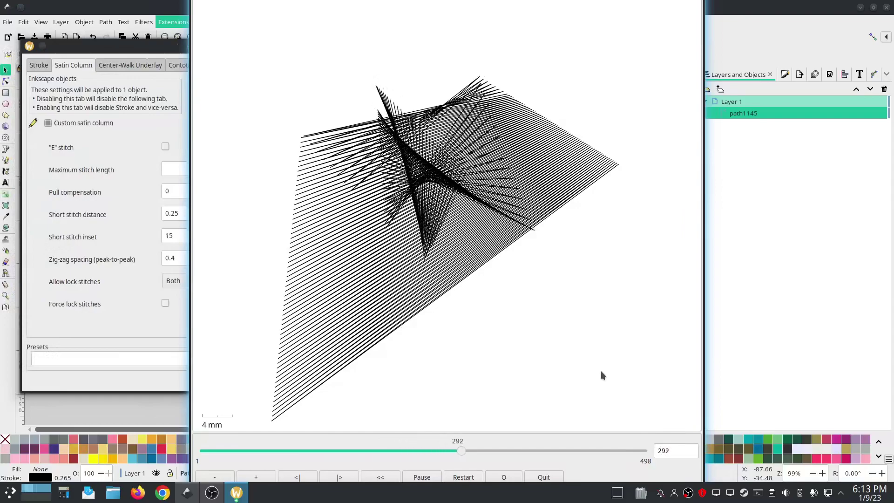
{"action": "left_click", "coordinate": [146, 381]}
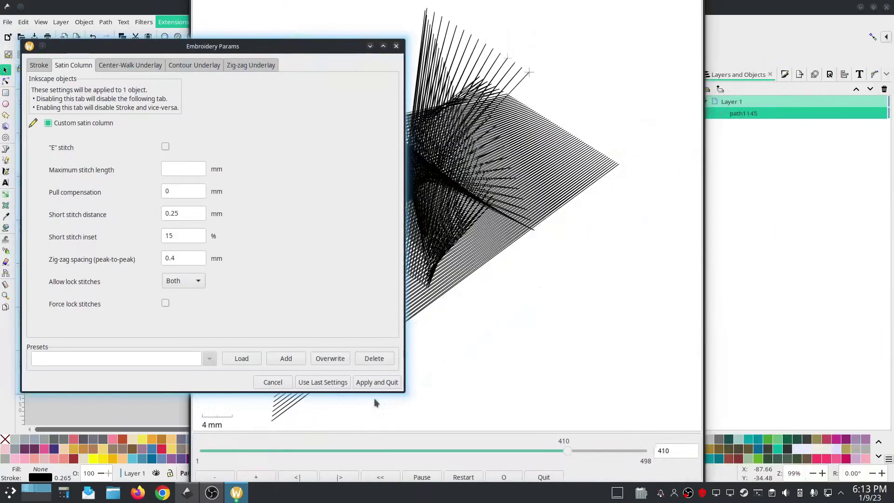
{"action": "left_click", "coordinate": [378, 383]}
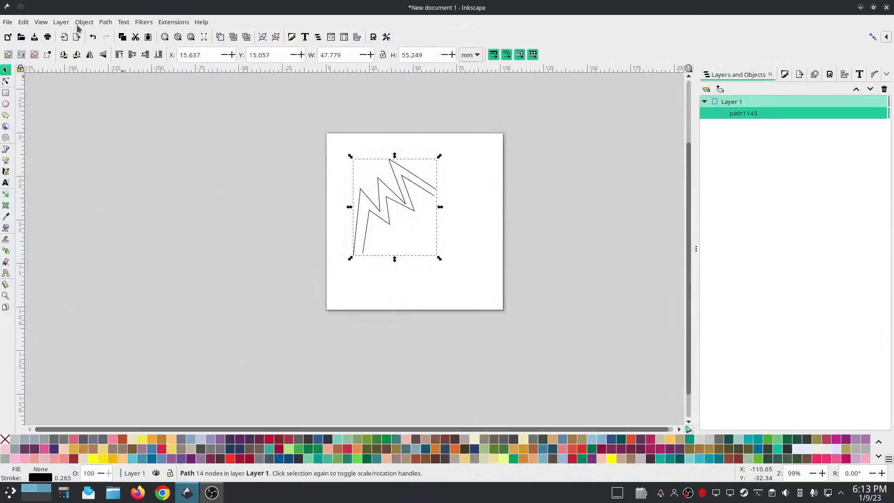
Reverse the second rail from its bottom end node and reopen Ink/Stitch Params
{"action": "left_click", "coordinate": [103, 22]}
{"action": "left_click", "coordinate": [28, 99]}
{"action": "left_click", "coordinate": [6, 81]}
{"action": "left_click", "coordinate": [363, 254]}
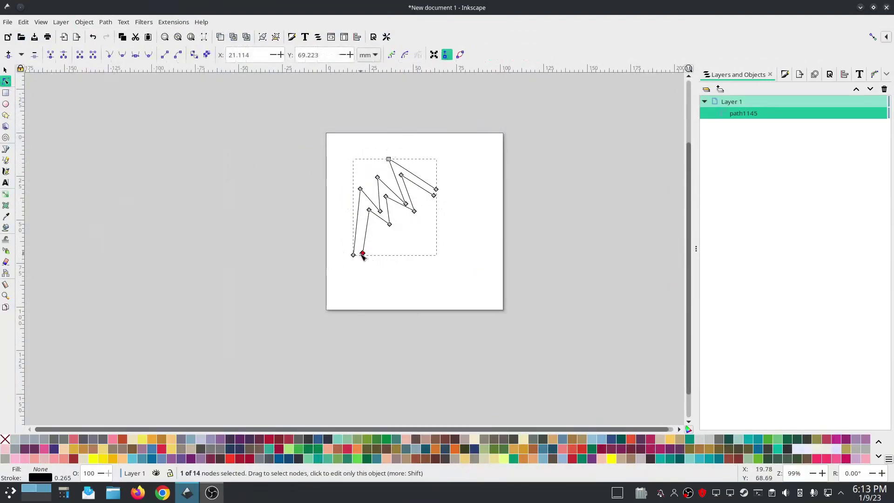
{"action": "left_click", "coordinate": [174, 22]}
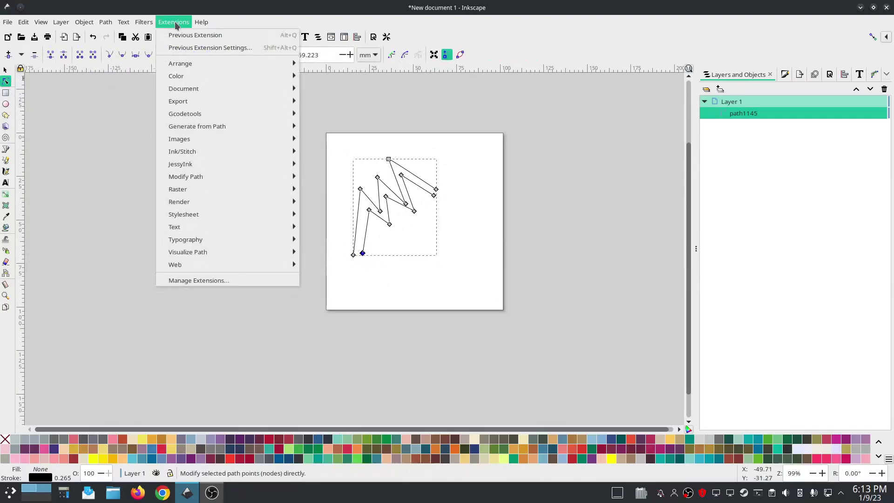
{"action": "mouse_move", "coordinate": [105, 22]}
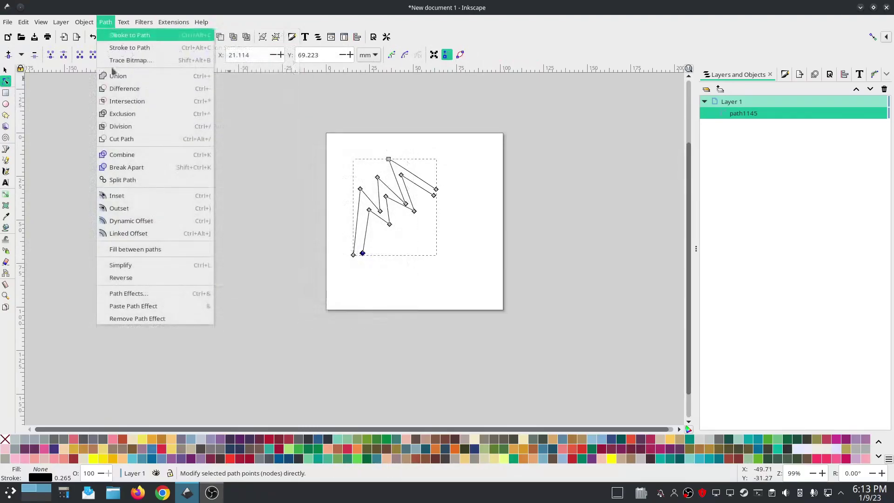
{"action": "left_click", "coordinate": [119, 276]}
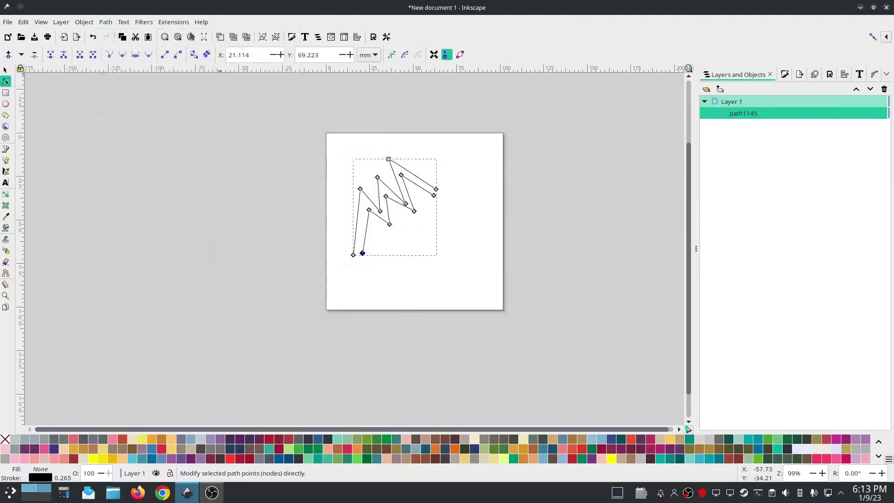
{"action": "left_click", "coordinate": [176, 24]}
{"action": "mouse_move", "coordinate": [182, 151]}
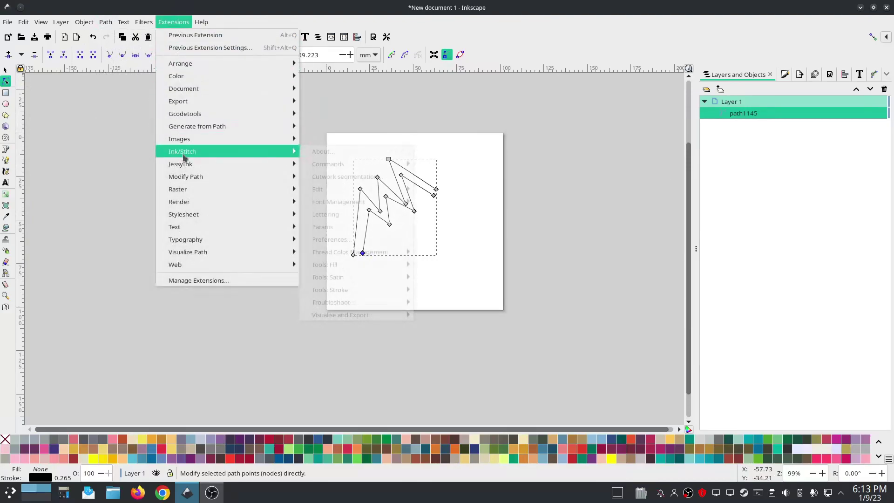
{"action": "left_click", "coordinate": [329, 230]}
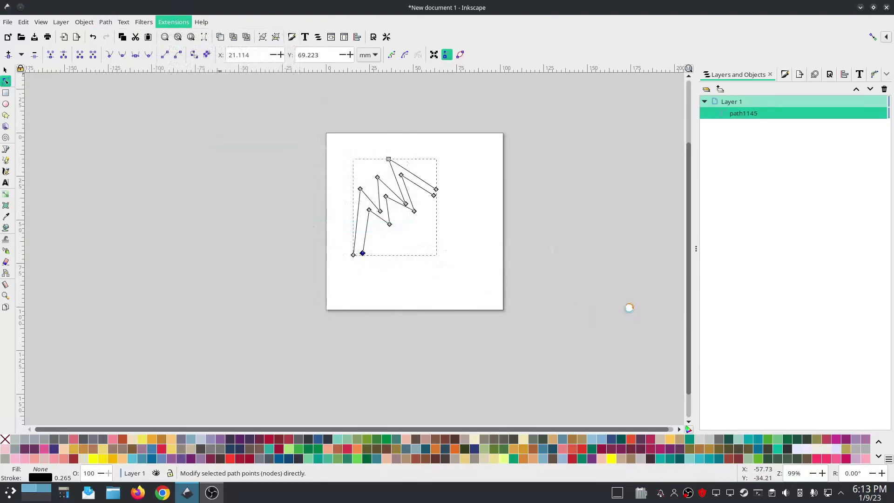